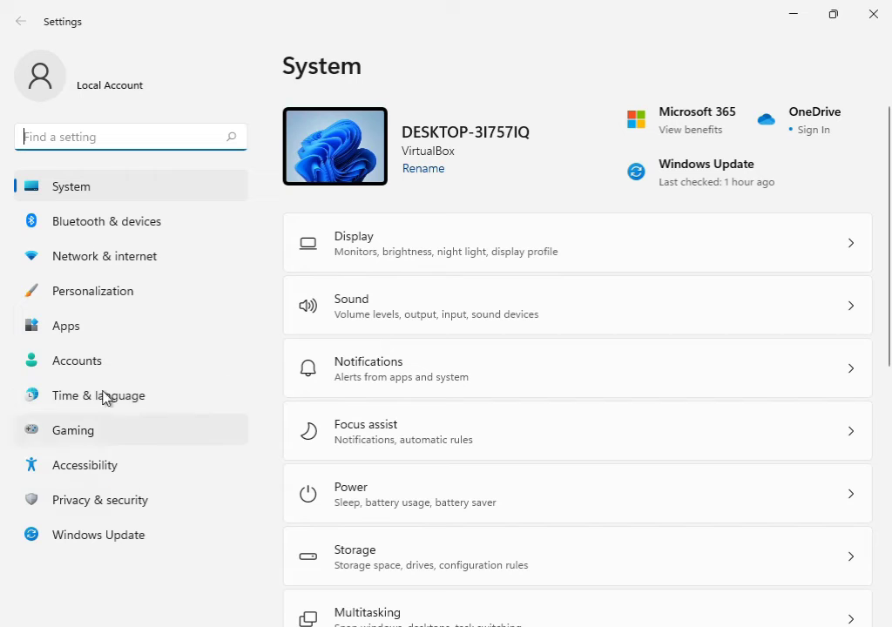
# Scroll down in System settings to Troubleshoot and show the Other troubleshooters list.
pyautogui.scroll(-4, 497, 468)
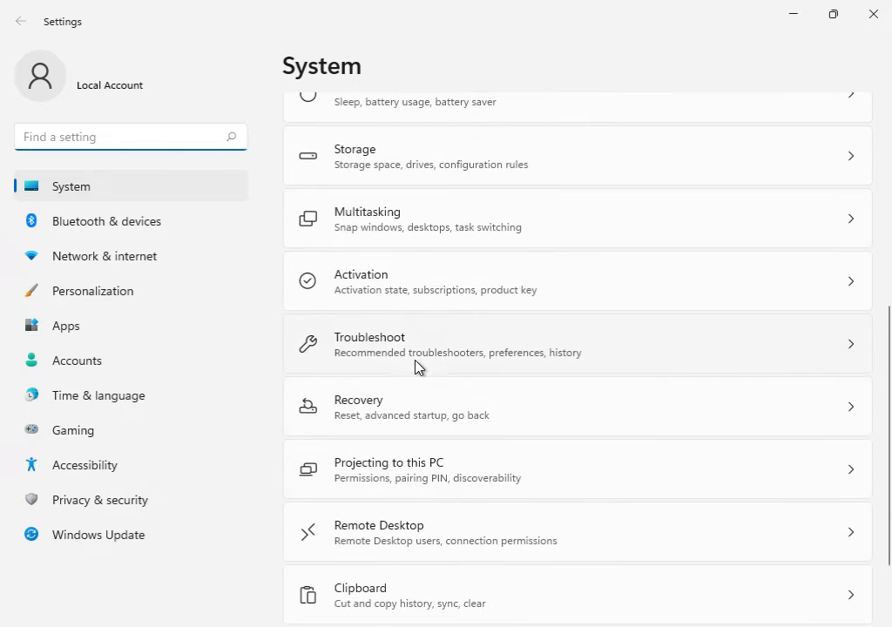
pyautogui.click(424, 360)
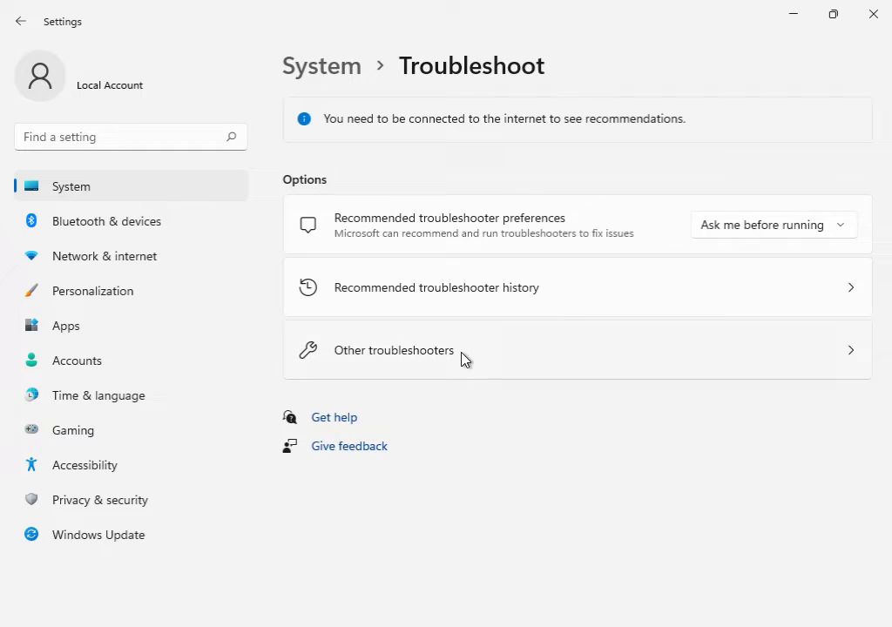
pyautogui.click(463, 358)
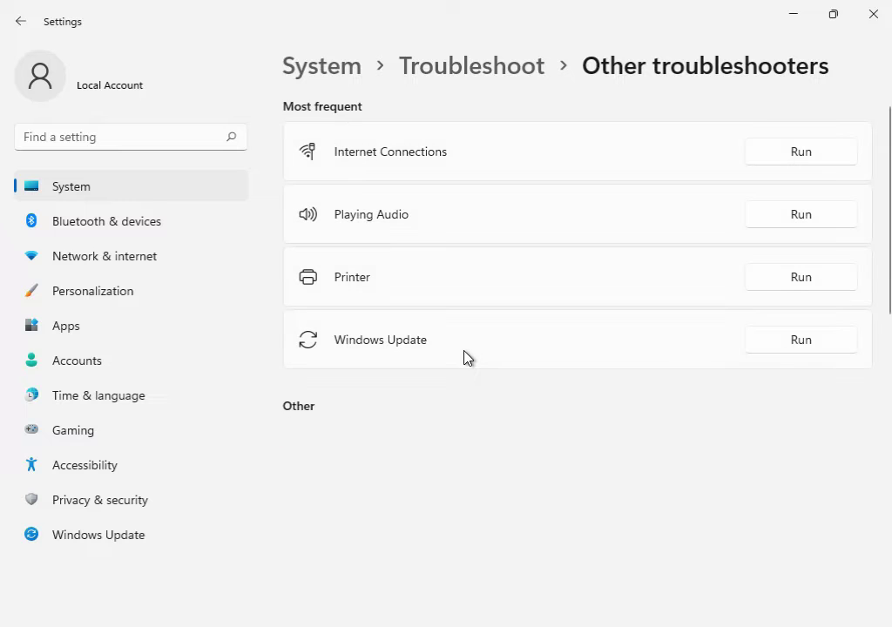
# Run the Windows Update troubleshooter and move its window higher up the screen.
pyautogui.click(810, 340)
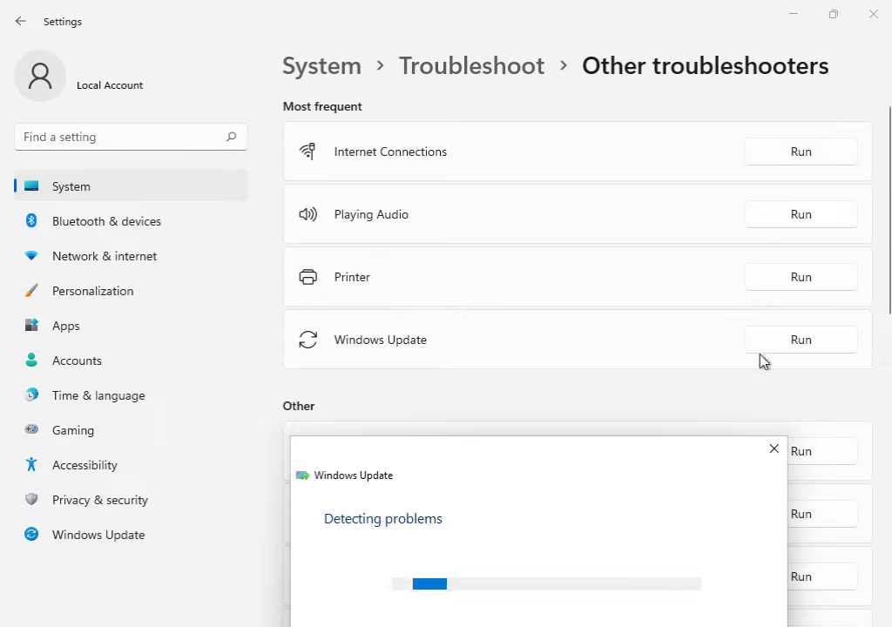
pyautogui.moveTo(584, 468); pyautogui.dragTo(552, 139)
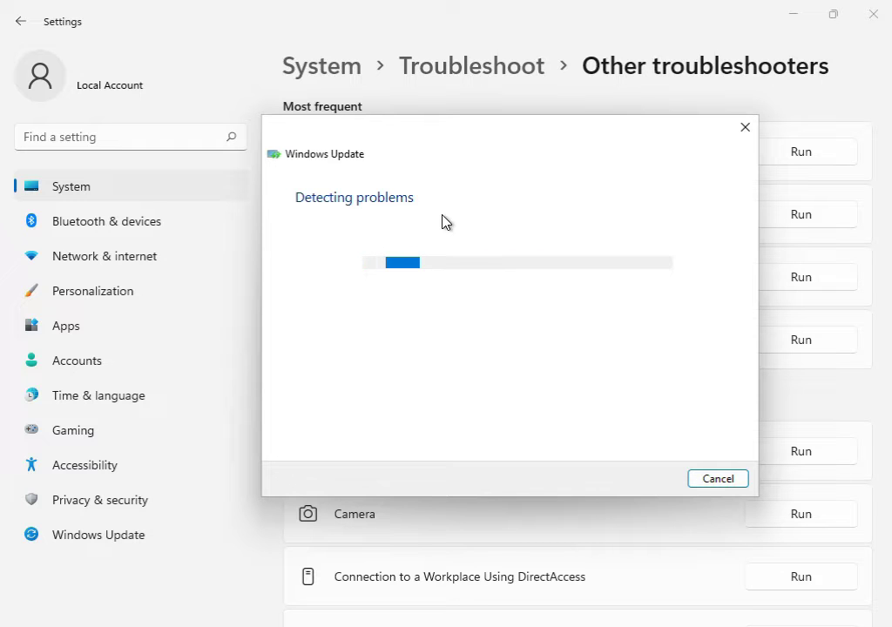
pyautogui.moveTo(628, 626)
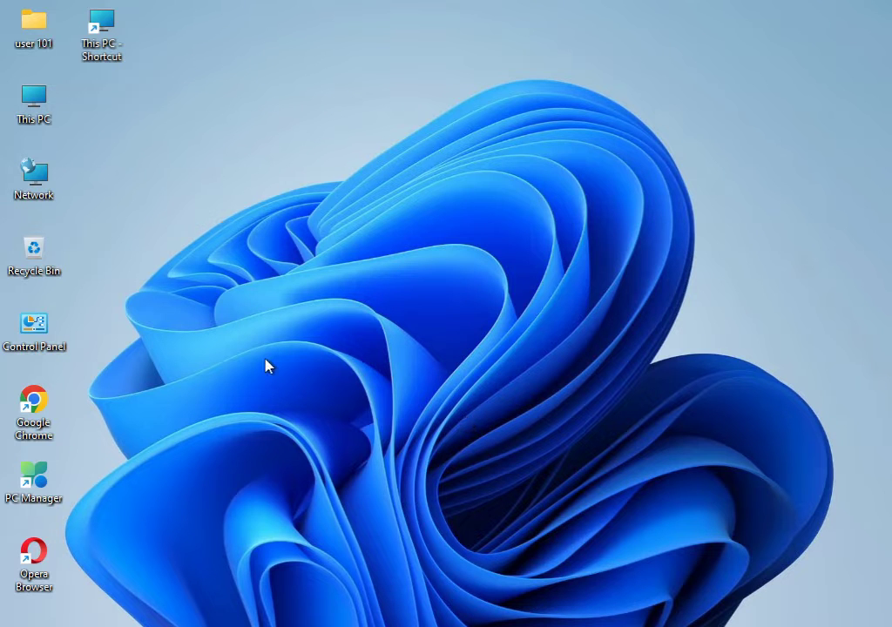
# Open the %temp% folder from the Run dialog.
pyautogui.press('super+r')
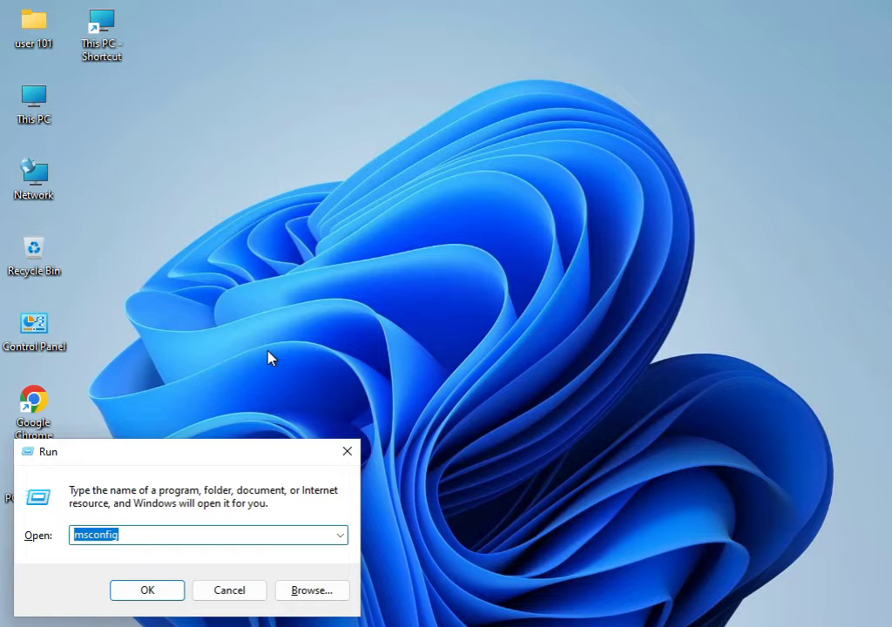
pyautogui.write('%temp%')
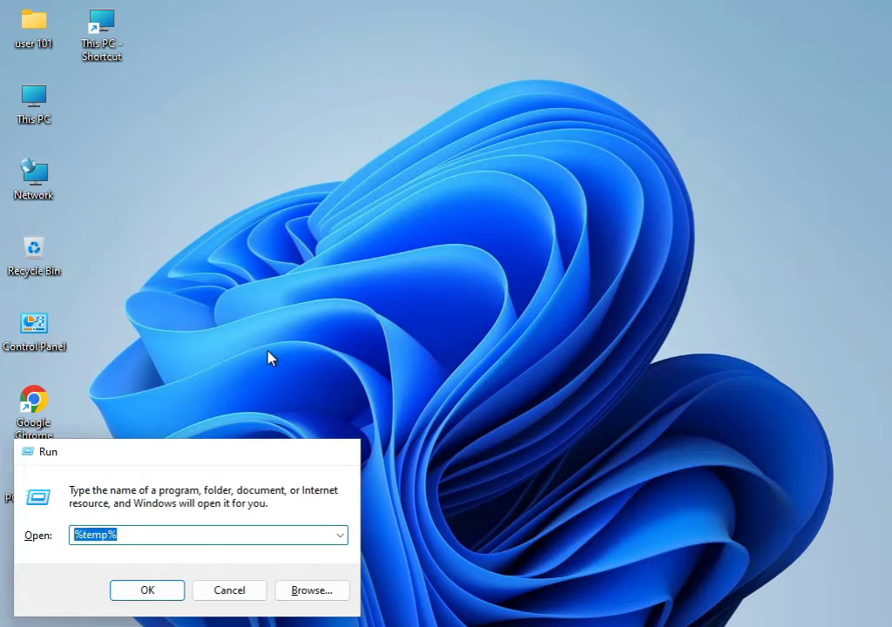
pyautogui.press('Return')
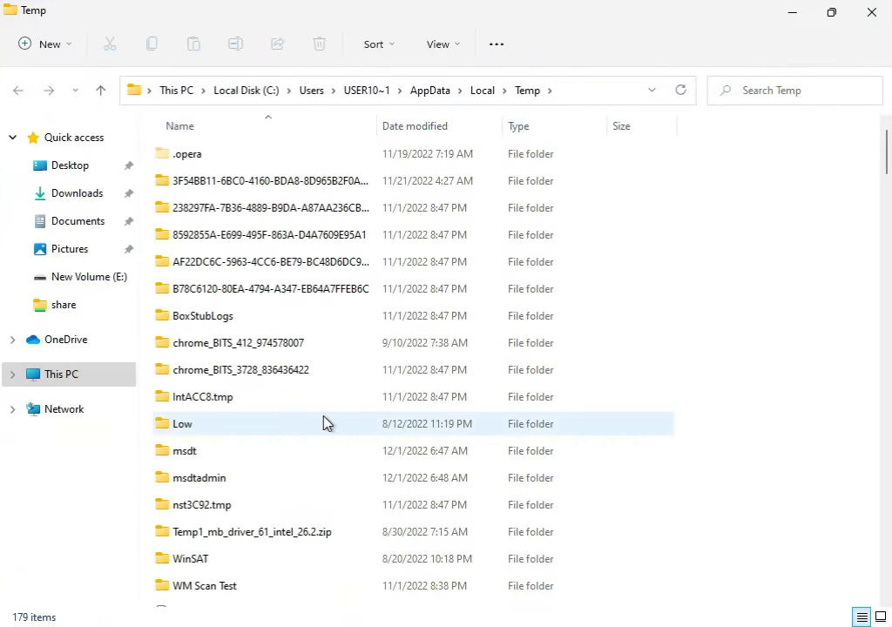
# Permanently delete all 179 Temp items, granting administrator permission for the folders.
pyautogui.hotkey('ctrl', 'a')
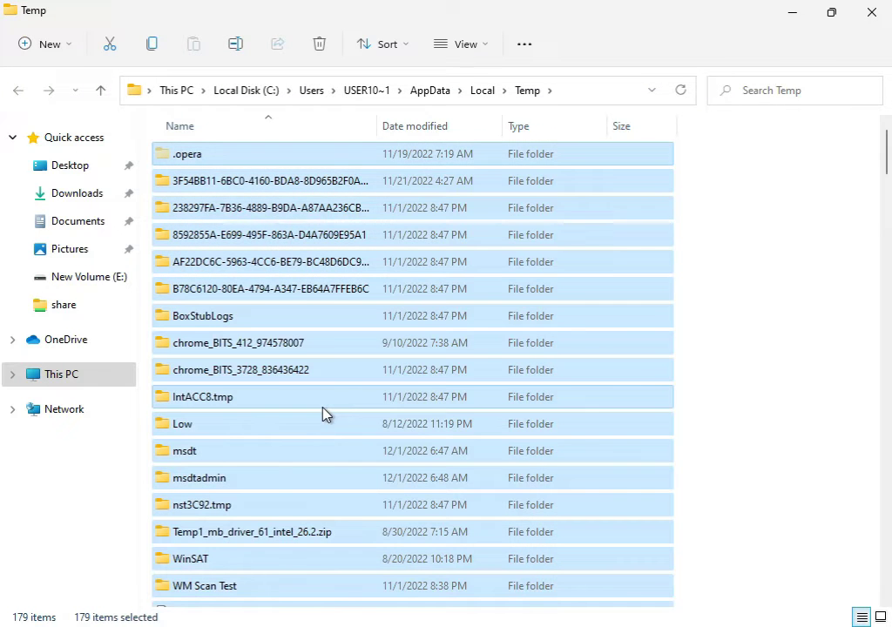
pyautogui.hotkey('shift', 'Delete')
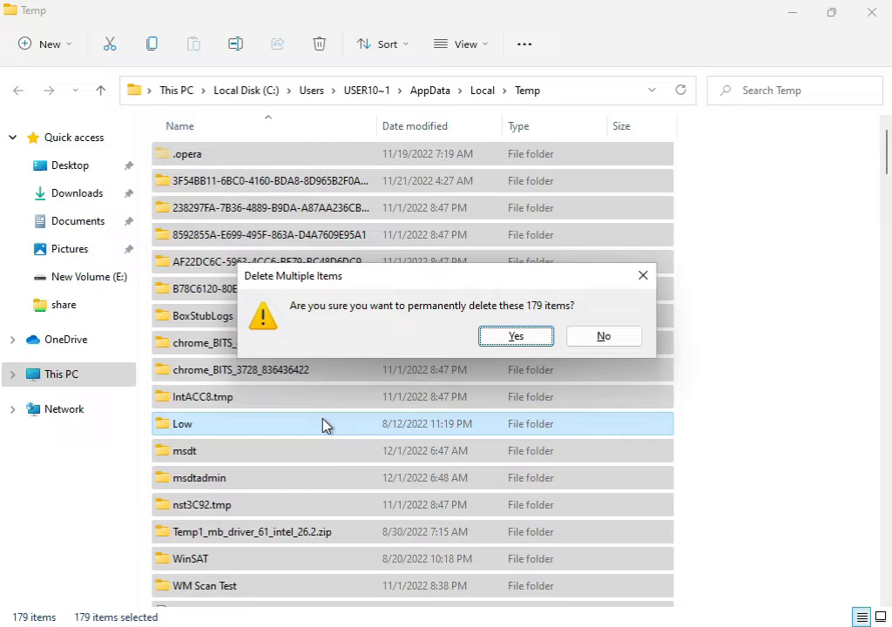
pyautogui.click(496, 336)
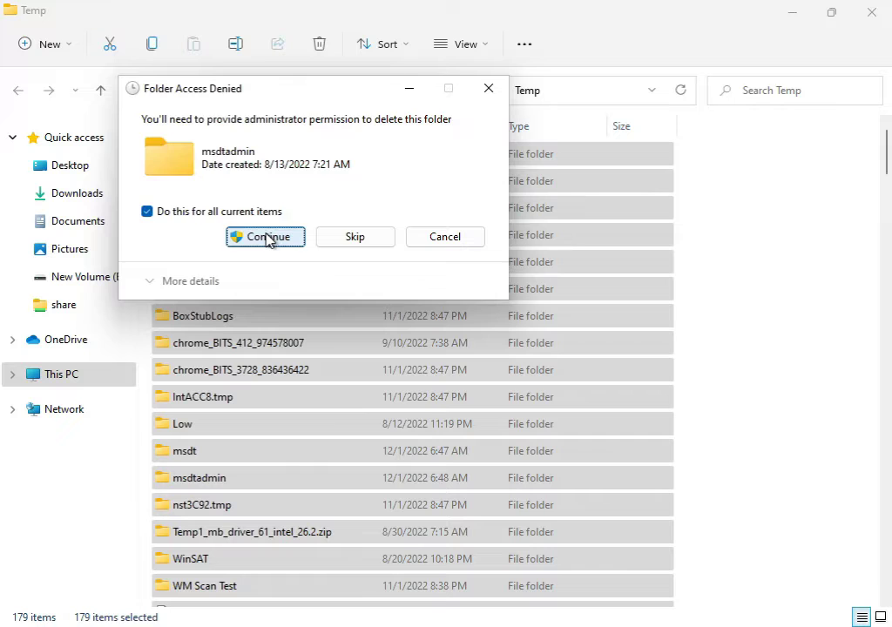
pyautogui.click(269, 238)
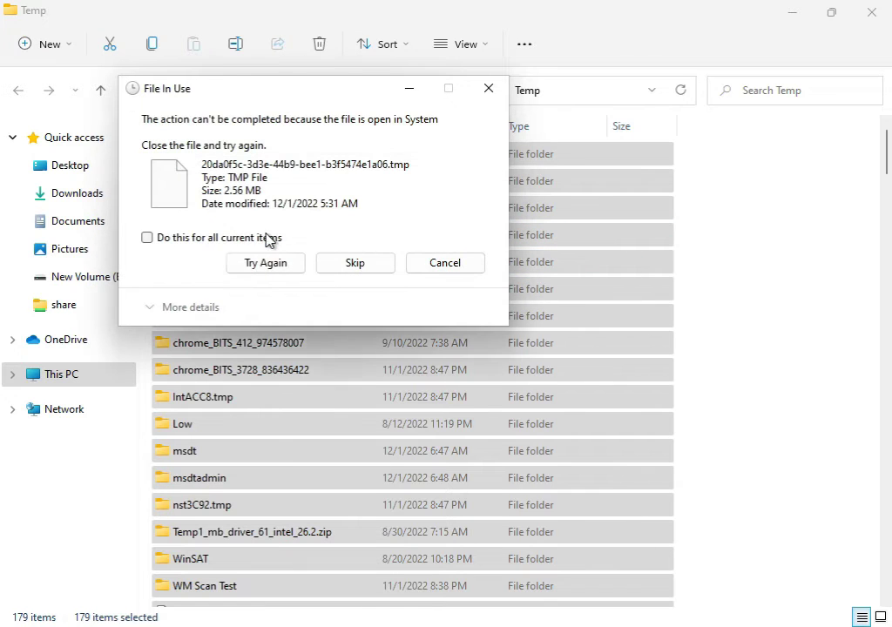
# Skip every file still in use, then close the Temp folder window.
pyautogui.click(222, 245)
pyautogui.click(251, 265)
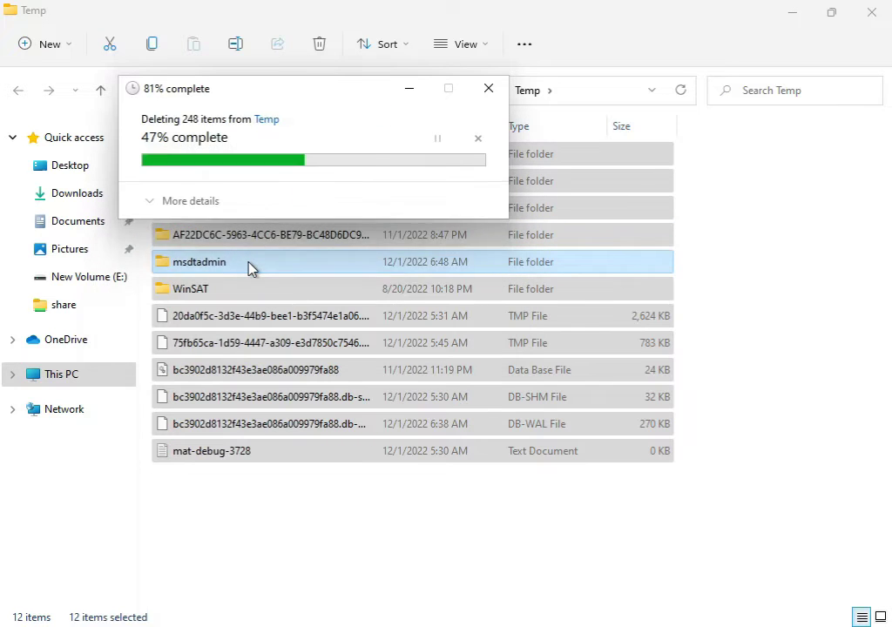
pyautogui.click(219, 245)
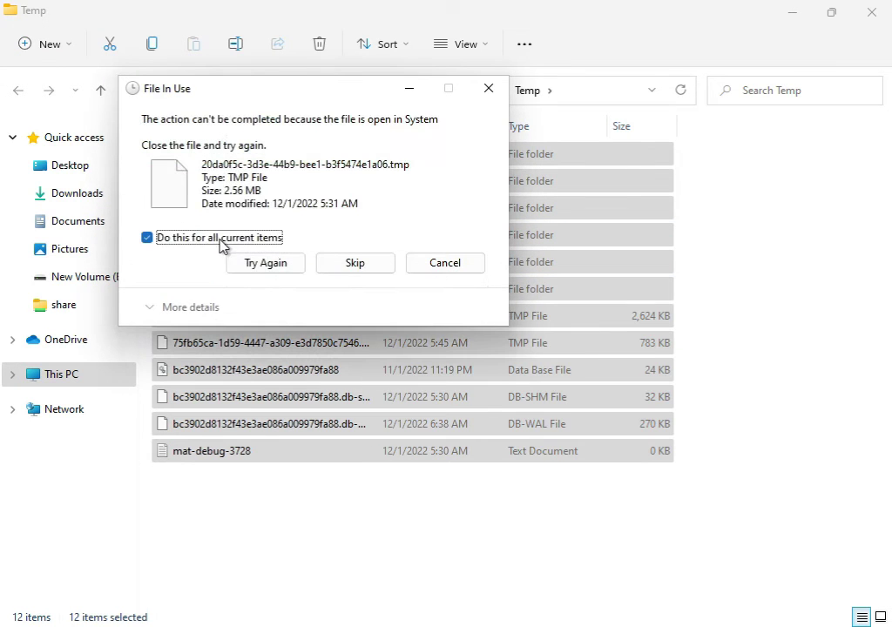
pyautogui.click(335, 266)
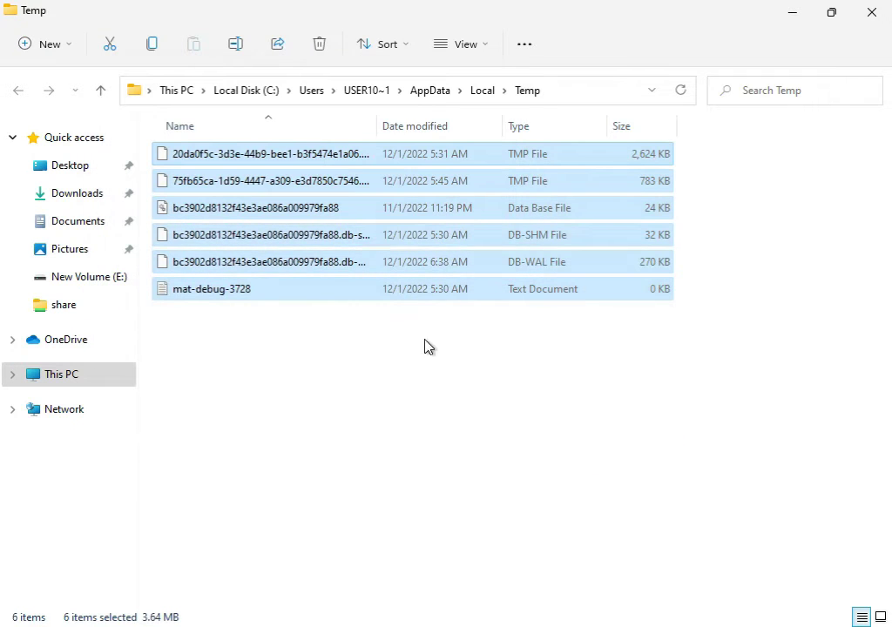
pyautogui.click(869, 26)
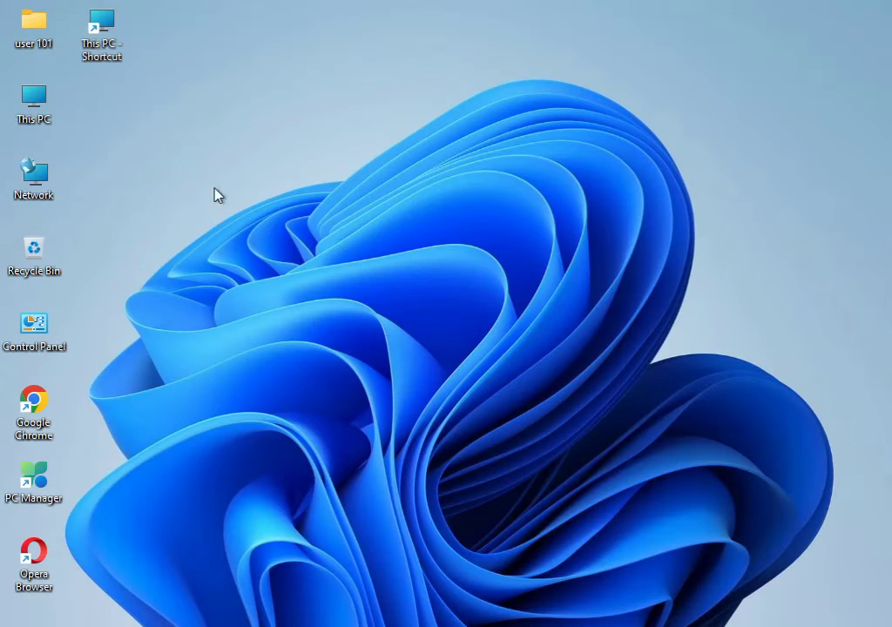
# Open the Properties of Local Disk (C:) from This PC.
pyautogui.doubleClick(45, 103)
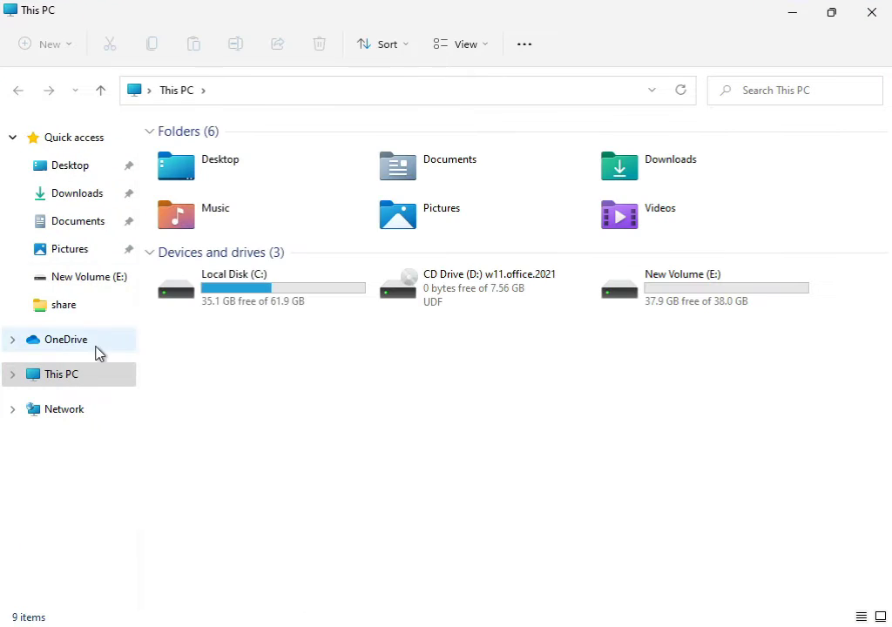
pyautogui.click(237, 293)
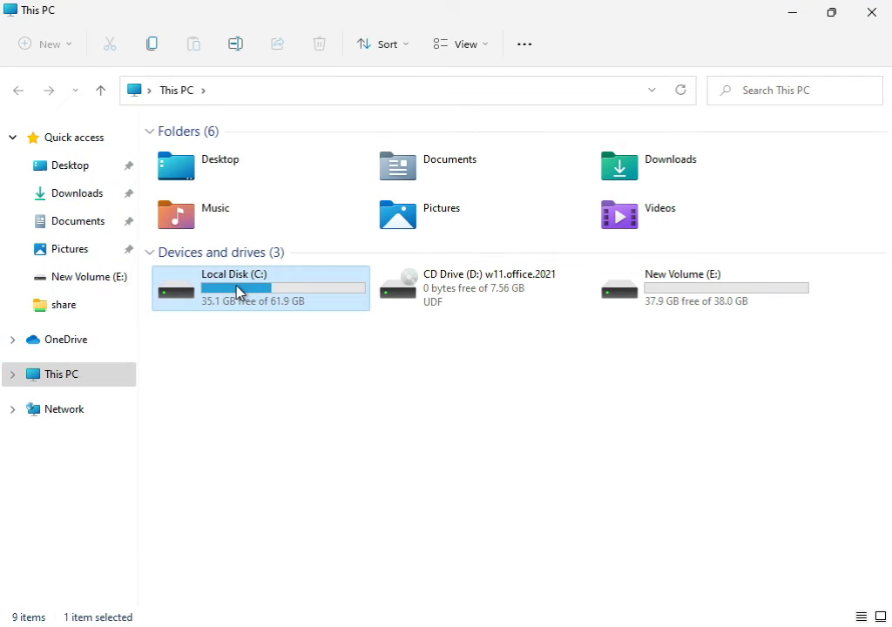
pyautogui.rightClick(237, 293)
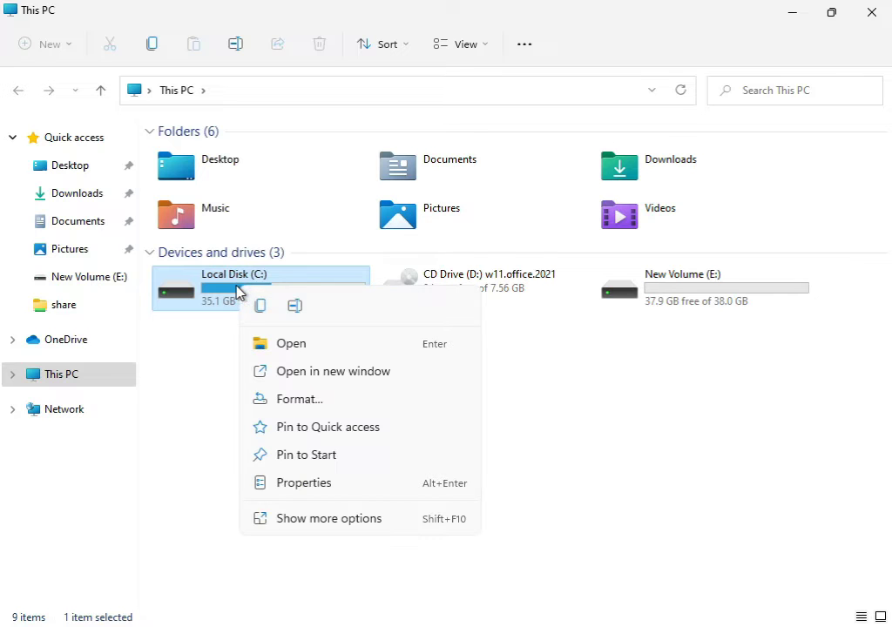
pyautogui.click(305, 519)
pyautogui.click(346, 499)
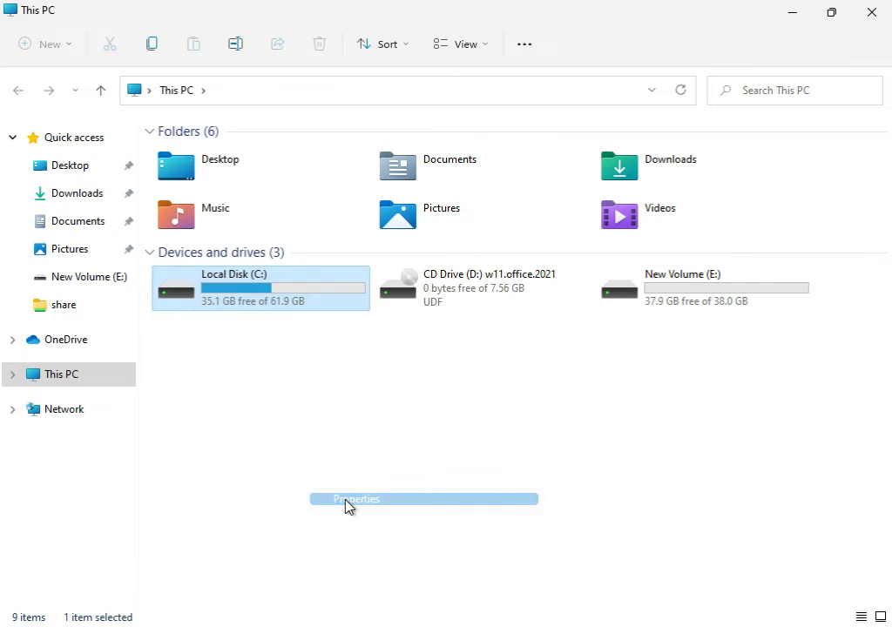
# Start Disk Cleanup on C:, include Windows error reports, and rescan with system files.
pyautogui.click(506, 490)
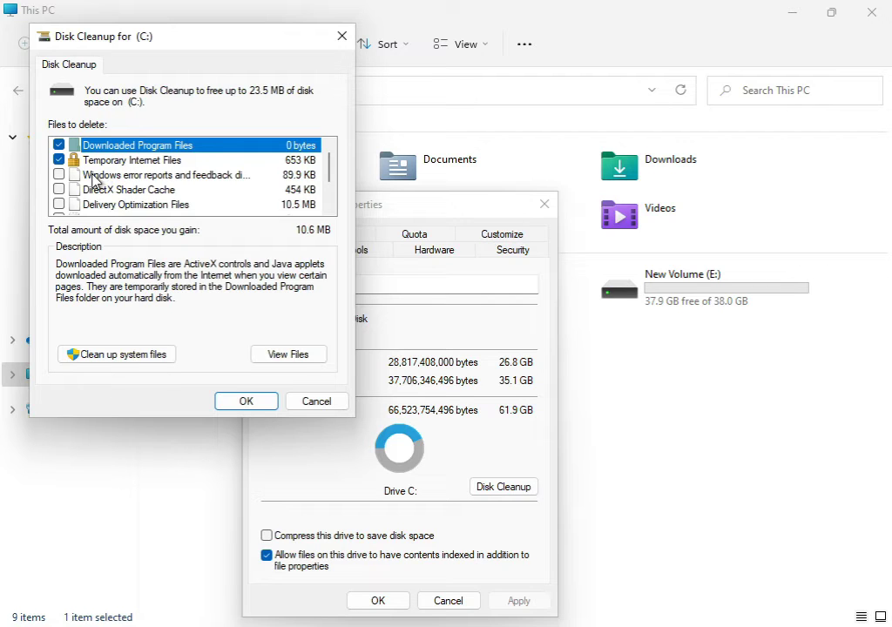
pyautogui.click(59, 176)
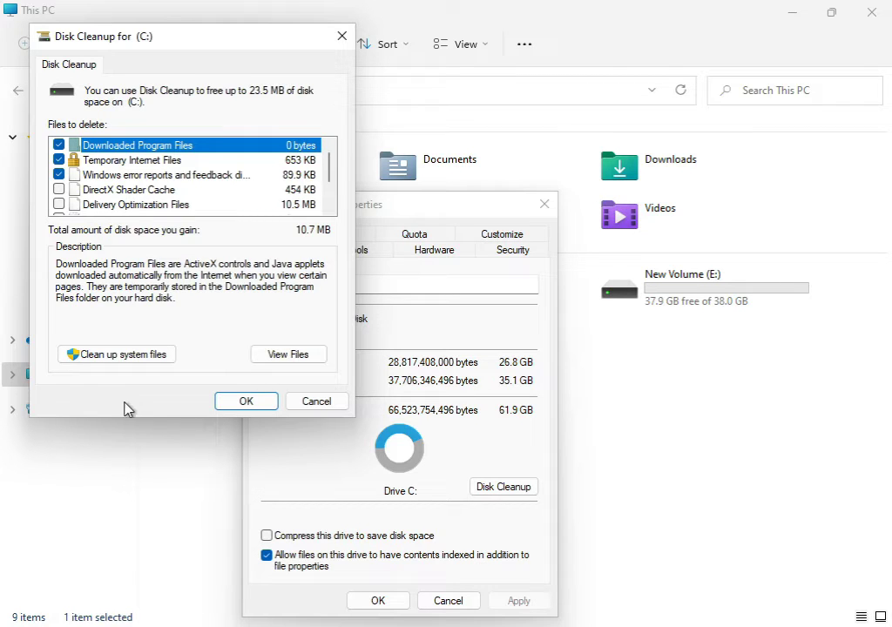
pyautogui.click(76, 356)
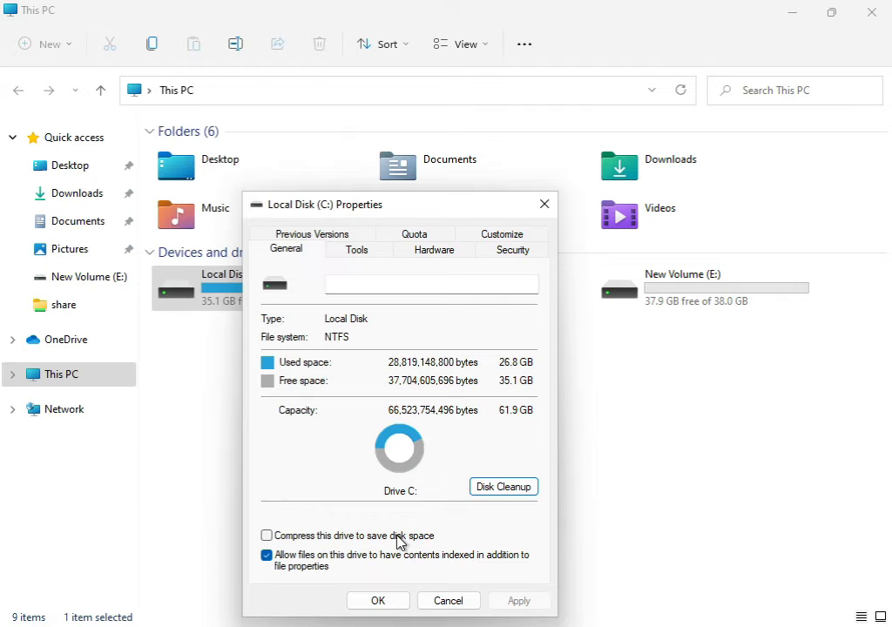
# Permanently delete the checked junk categories on C: and close the This PC window.
pyautogui.click(378, 601)
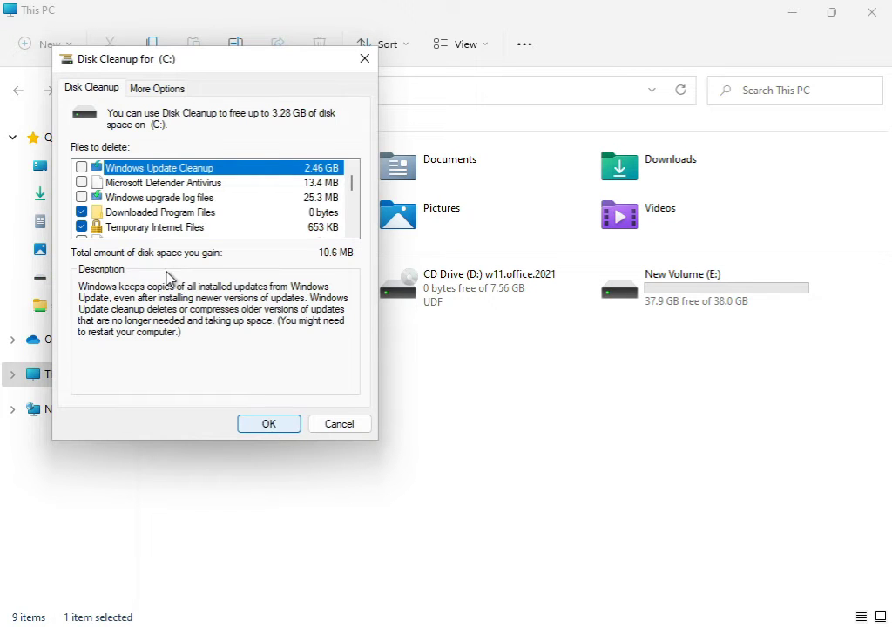
pyautogui.click(243, 428)
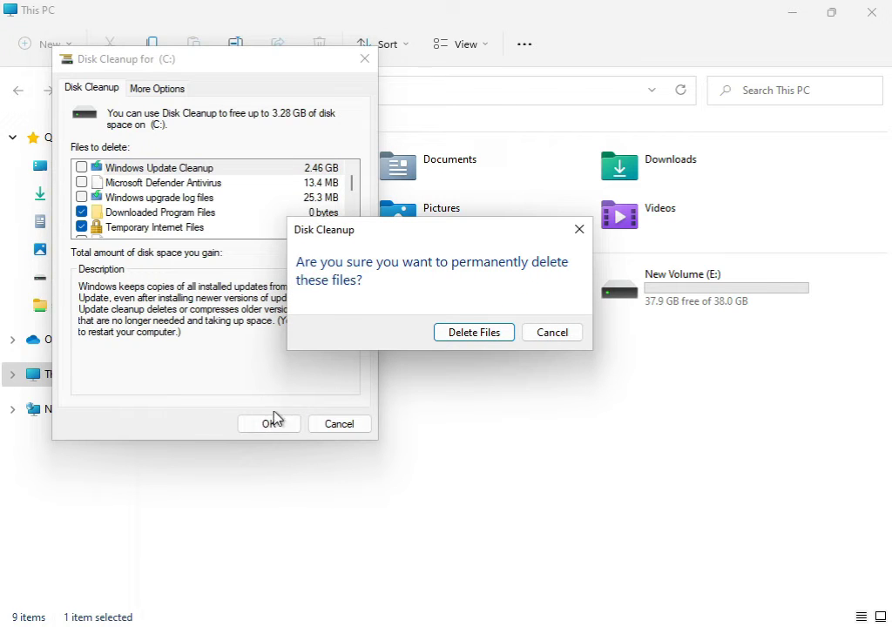
pyautogui.click(500, 337)
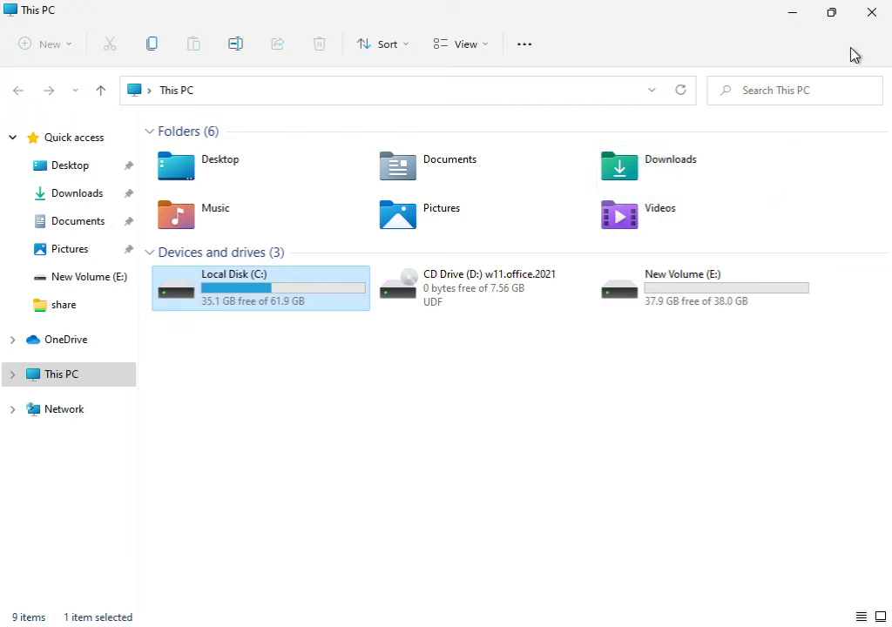
pyautogui.click(870, 14)
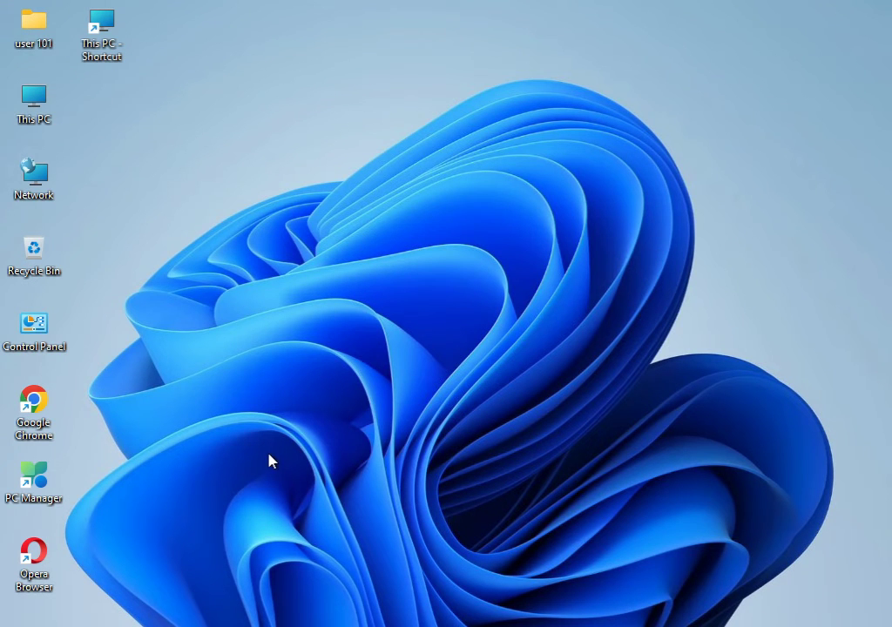
# Search 'cmd' in Start and run Command Prompt as administrator.
pyautogui.press('super')
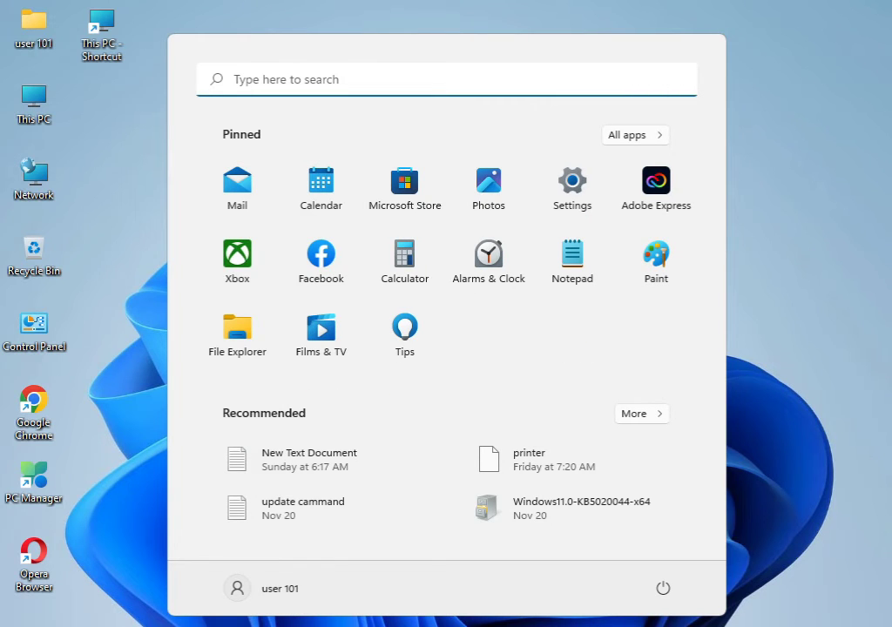
pyautogui.write('cmd')
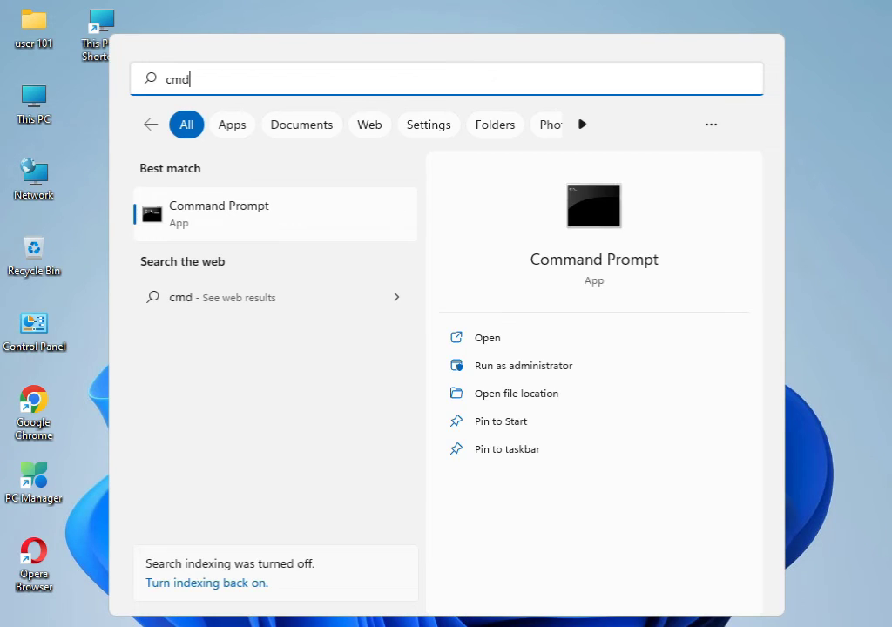
pyautogui.rightClick(258, 221)
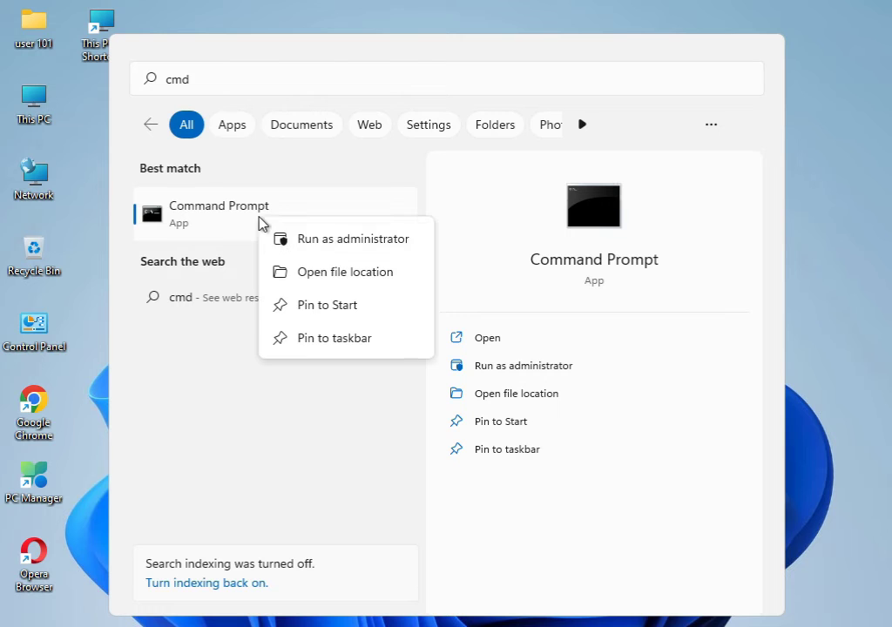
pyautogui.click(299, 247)
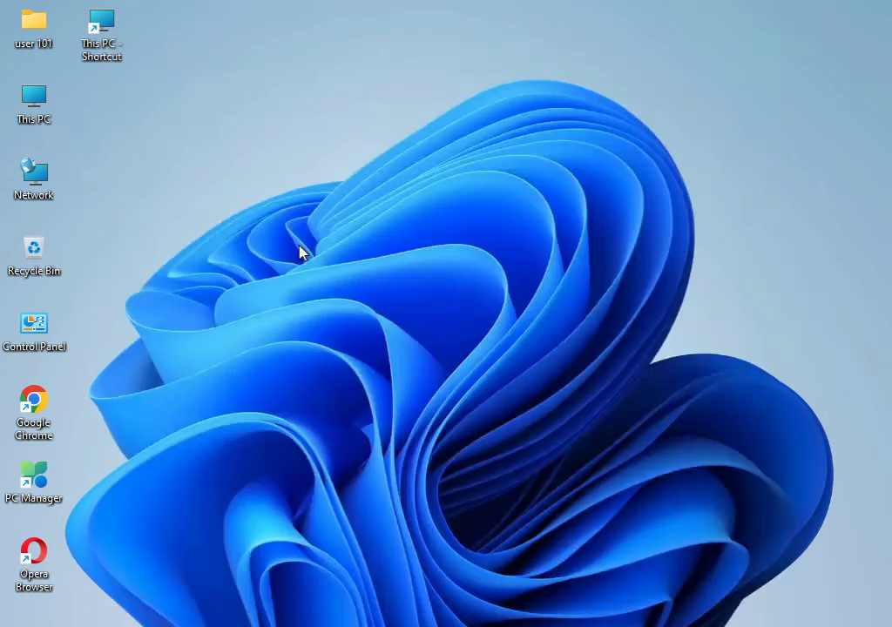
# Approve the elevation prompt and run sfc /scannow in the administrator Command Prompt.
pyautogui.click(332, 459)
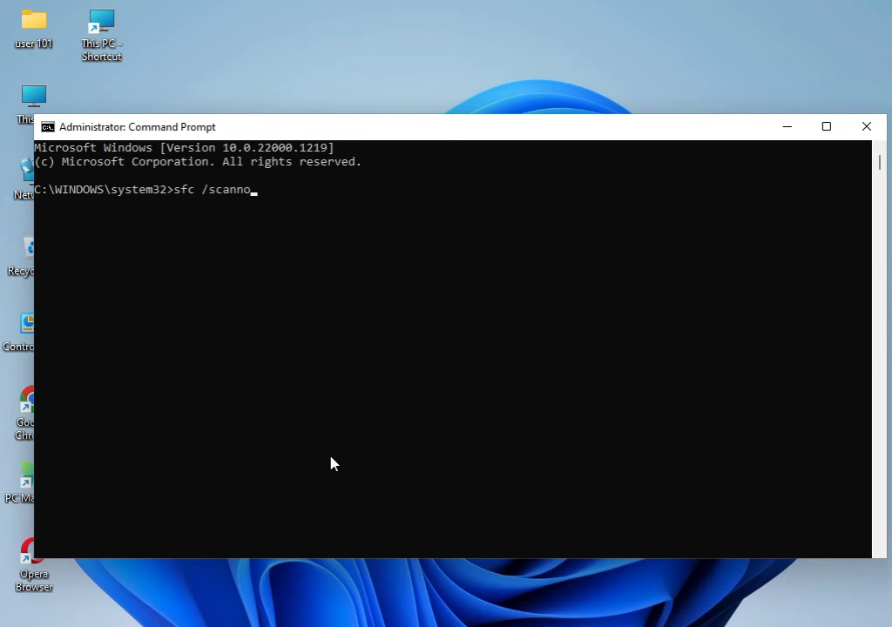
pyautogui.press('Return')
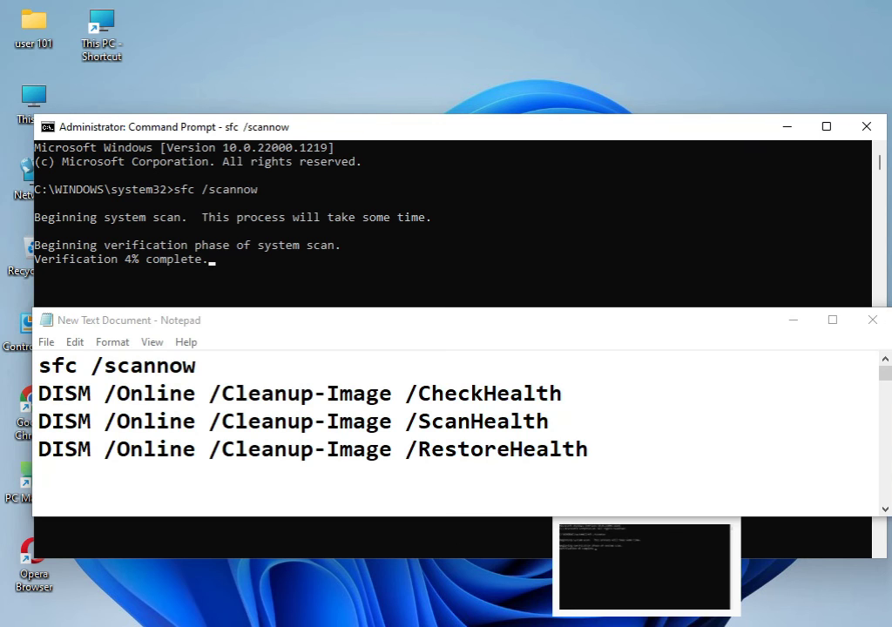
# Highlight the sfc /scannow line and the DISM CheckHealth, ScanHealth and RestoreHealth lines in Notepad.
pyautogui.moveTo(37, 366); pyautogui.dragTo(200, 369)
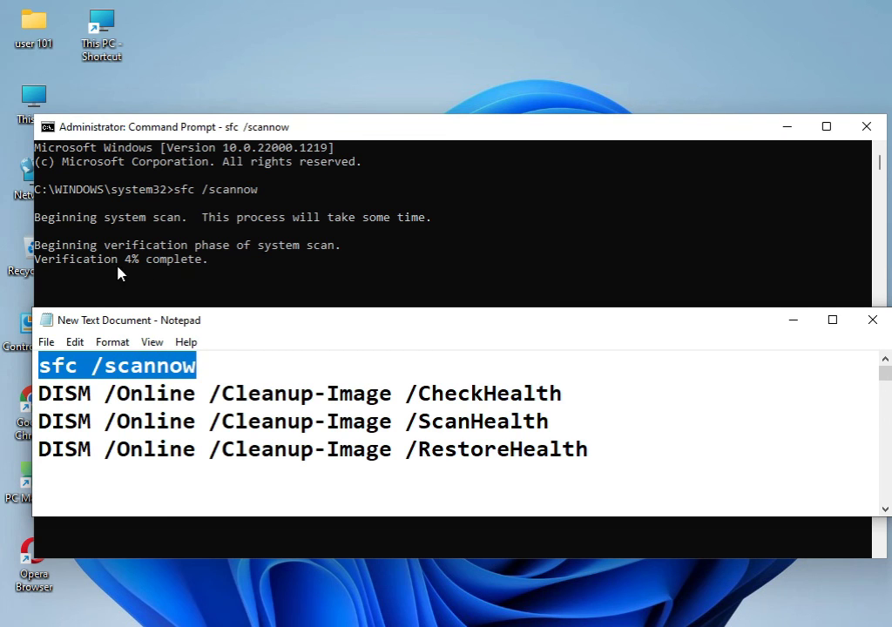
pyautogui.moveTo(37, 394); pyautogui.dragTo(560, 394)
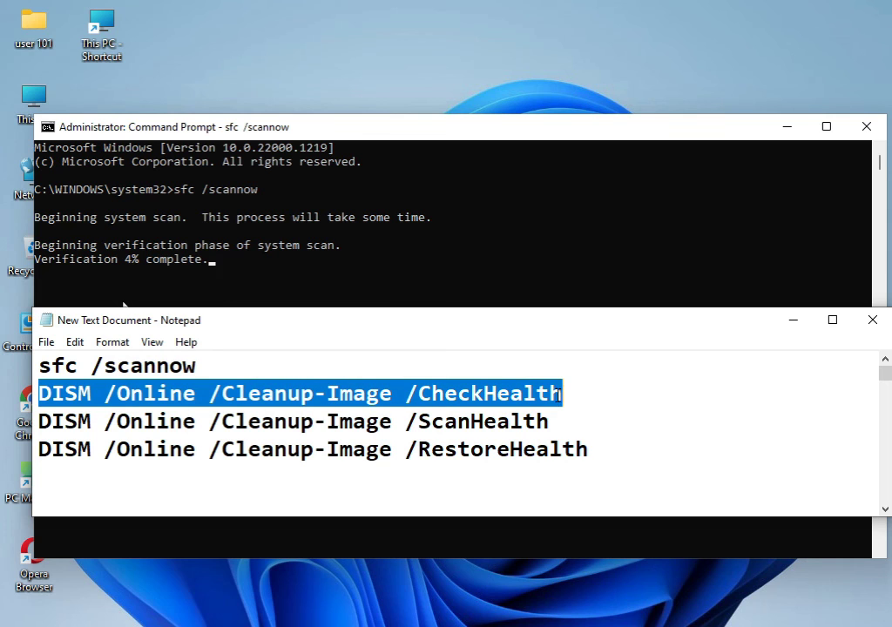
pyautogui.moveTo(37, 422); pyautogui.dragTo(549, 422)
pyautogui.moveTo(38, 450); pyautogui.dragTo(601, 437)
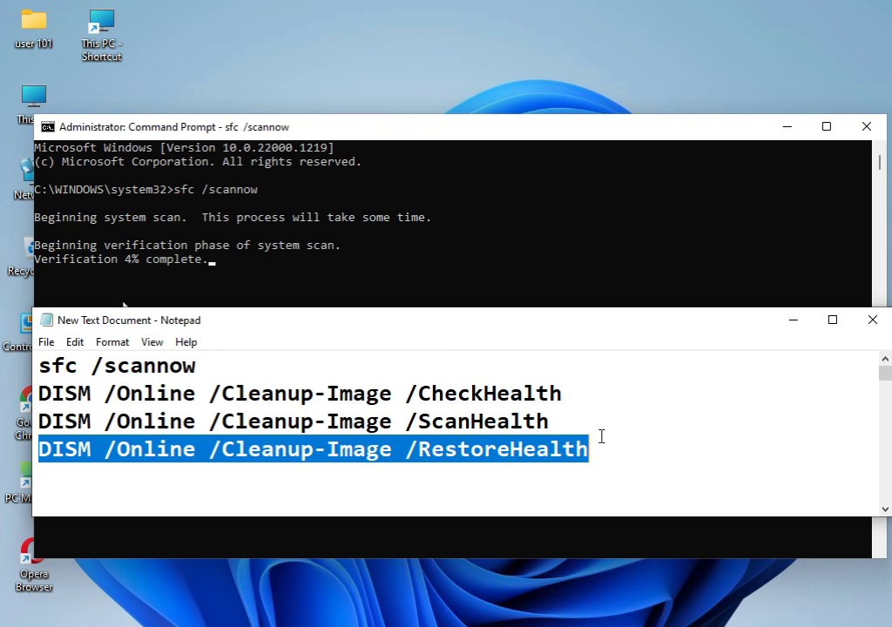